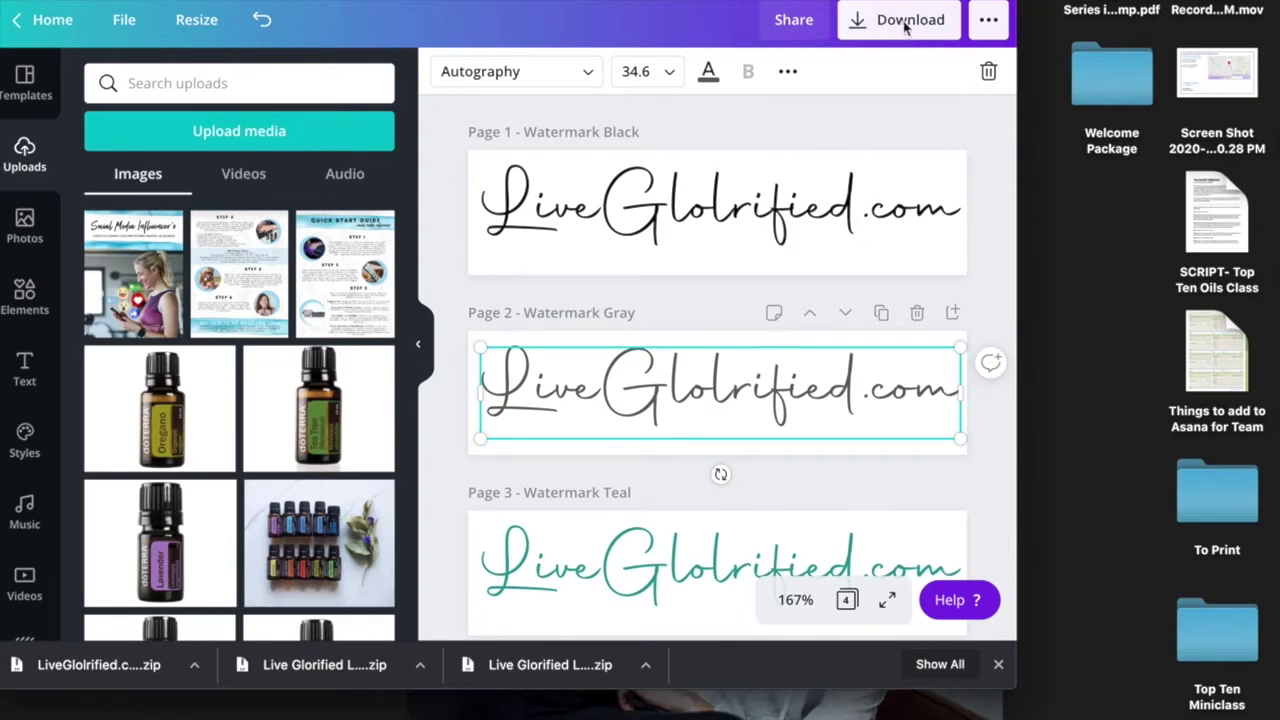
# Step: Download the watermark designs with a transparent background
pyautogui.click(905, 22)
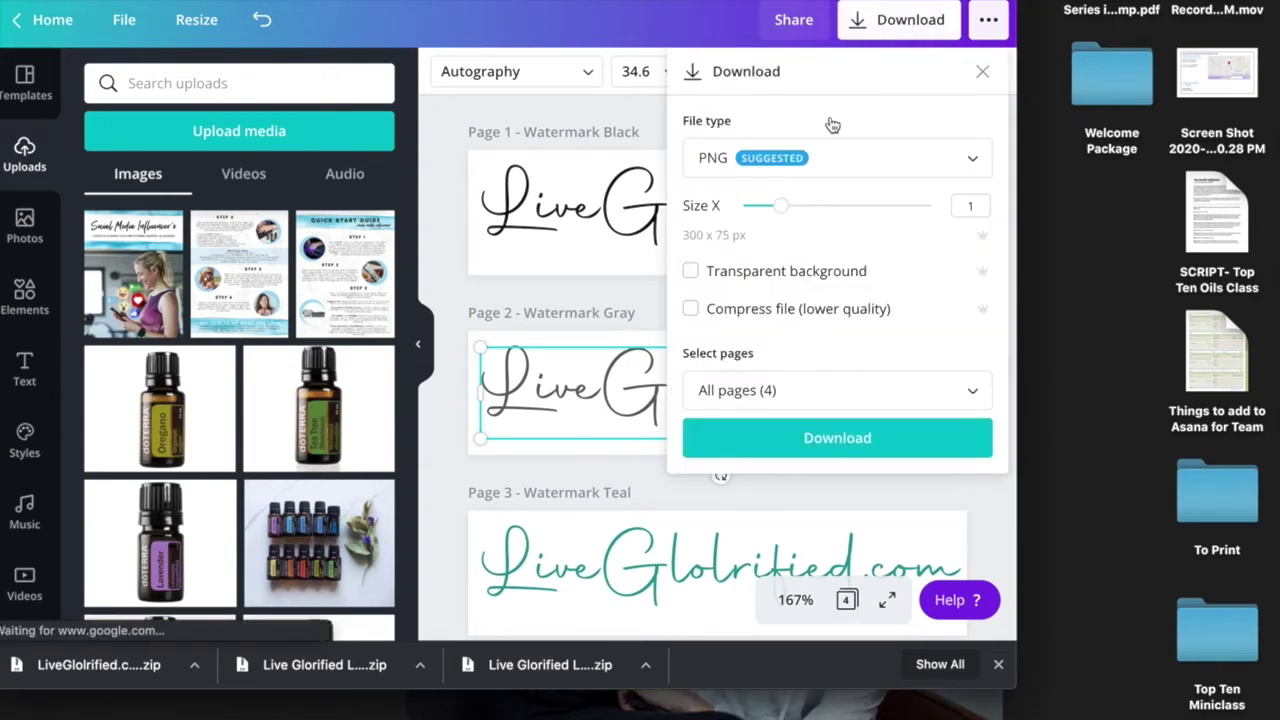
pyautogui.click(692, 272)
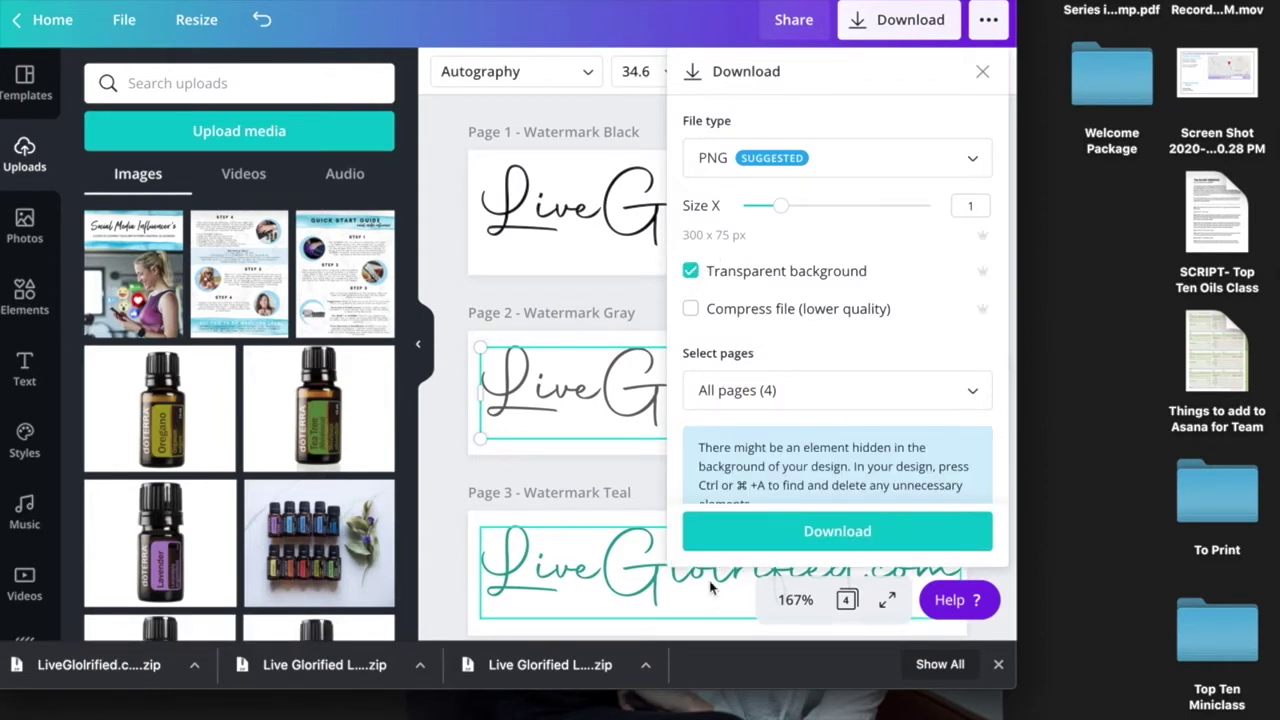
pyautogui.click(985, 72)
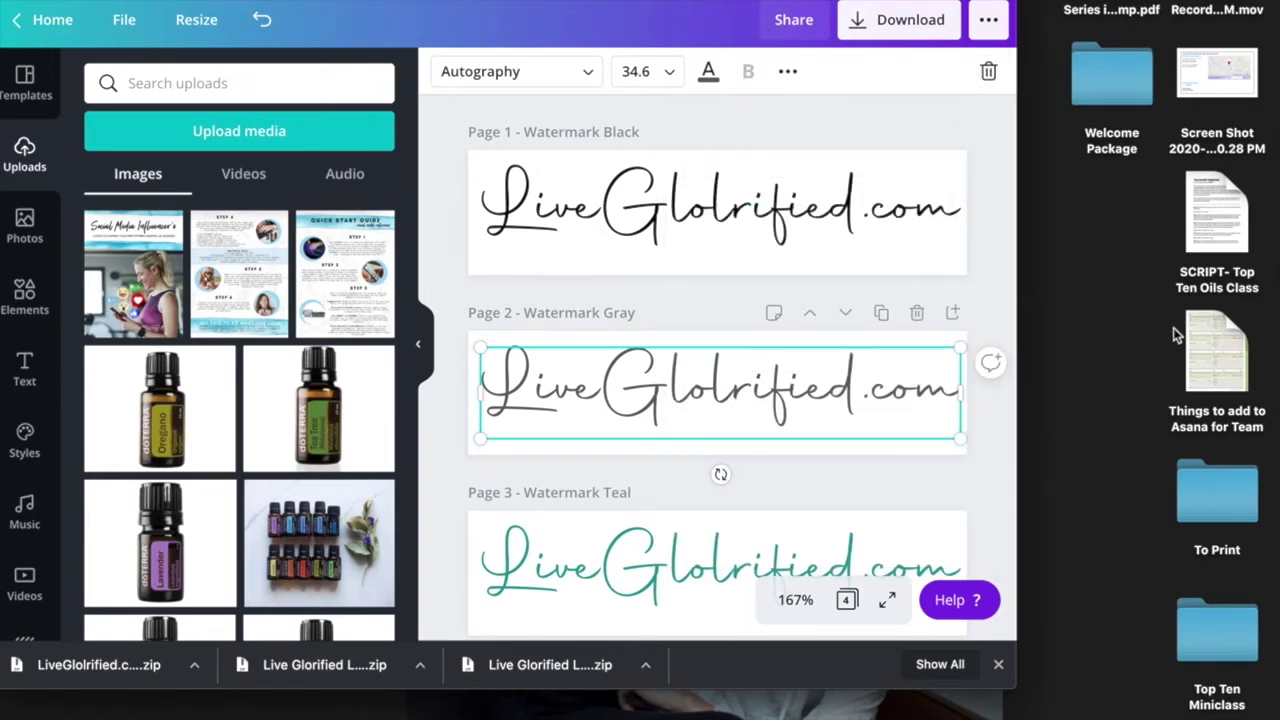
# Step: Launch Automator, create a Quick Action and add Watermark PDF Documents from the PDFs library
pyautogui.doubleClick(1265, 600)
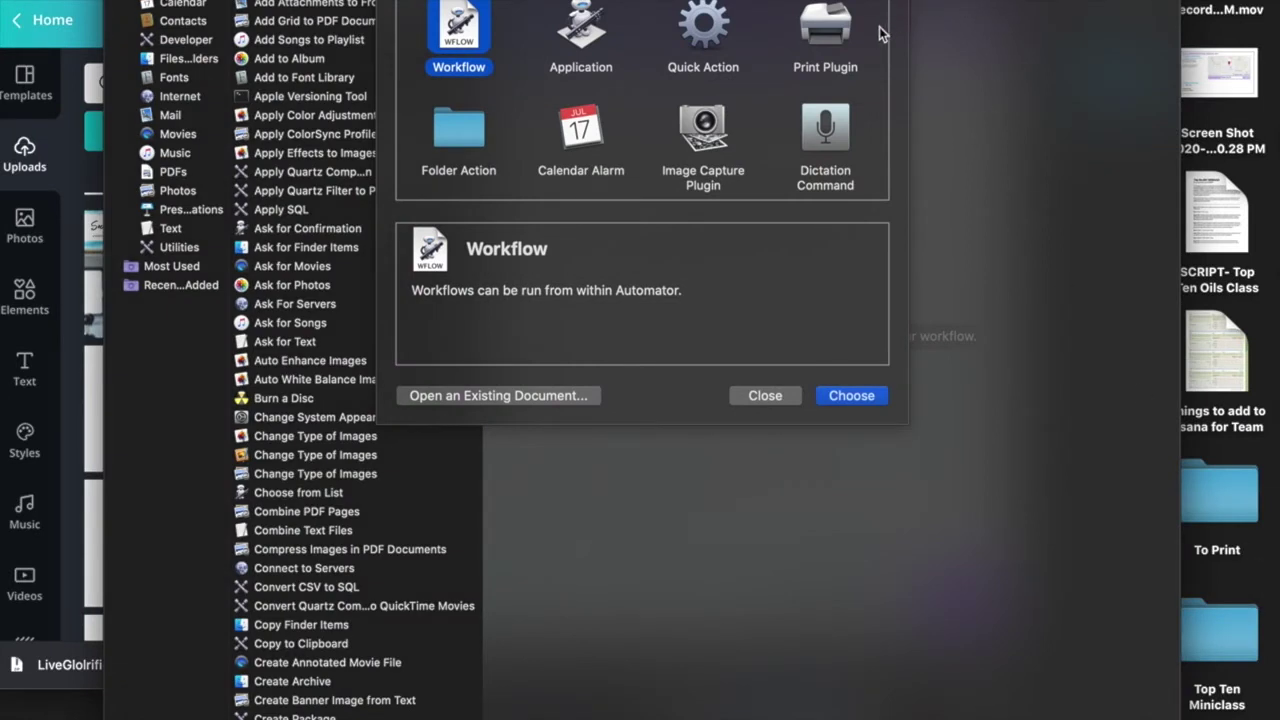
pyautogui.click(708, 42)
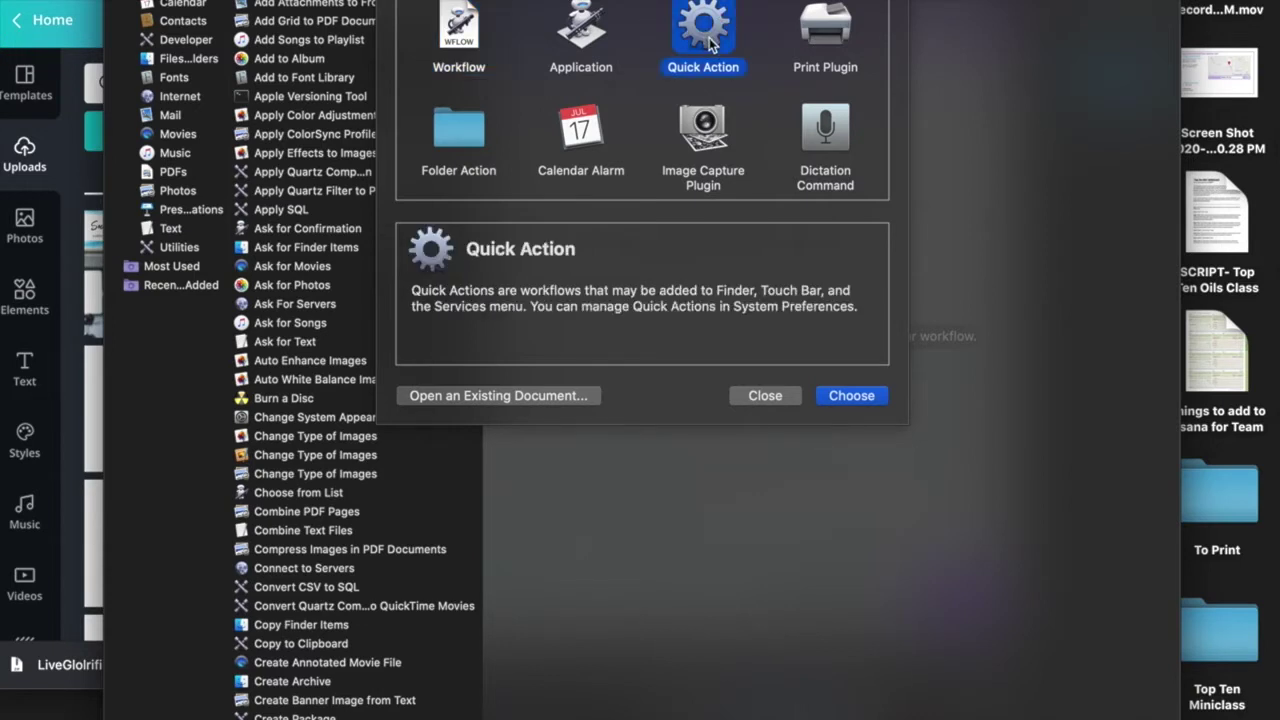
pyautogui.click(849, 396)
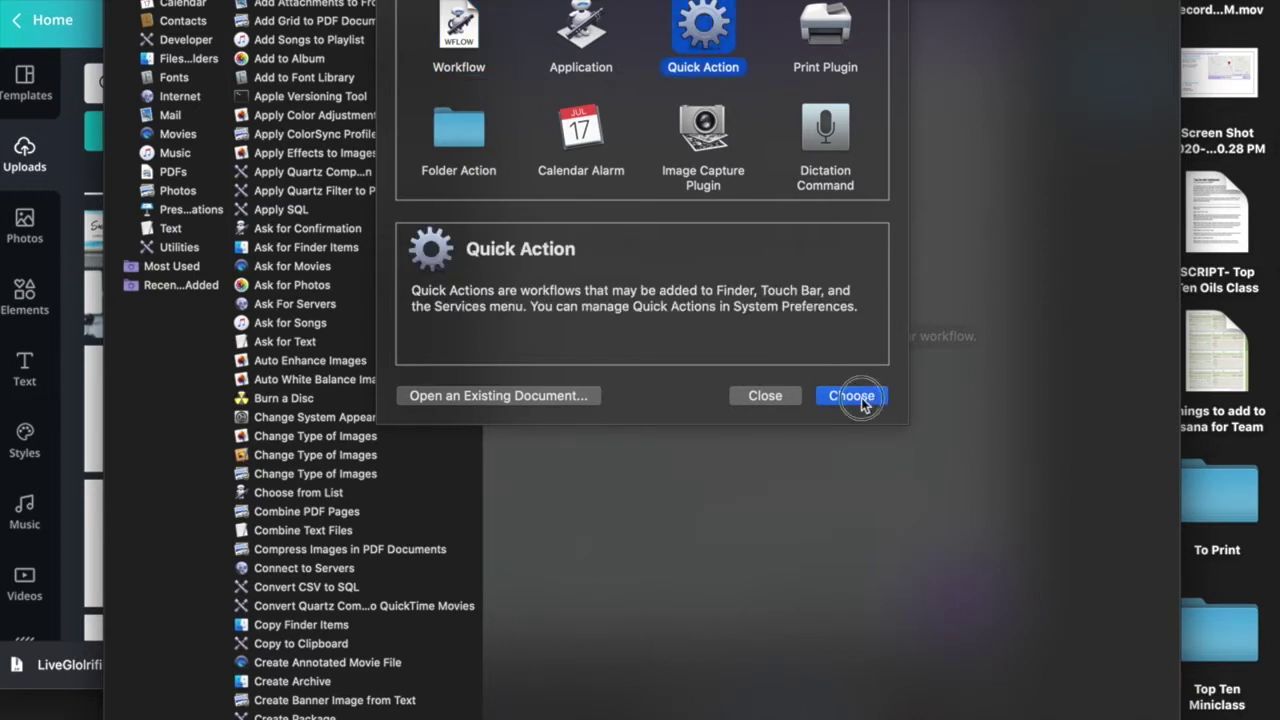
pyautogui.click(175, 174)
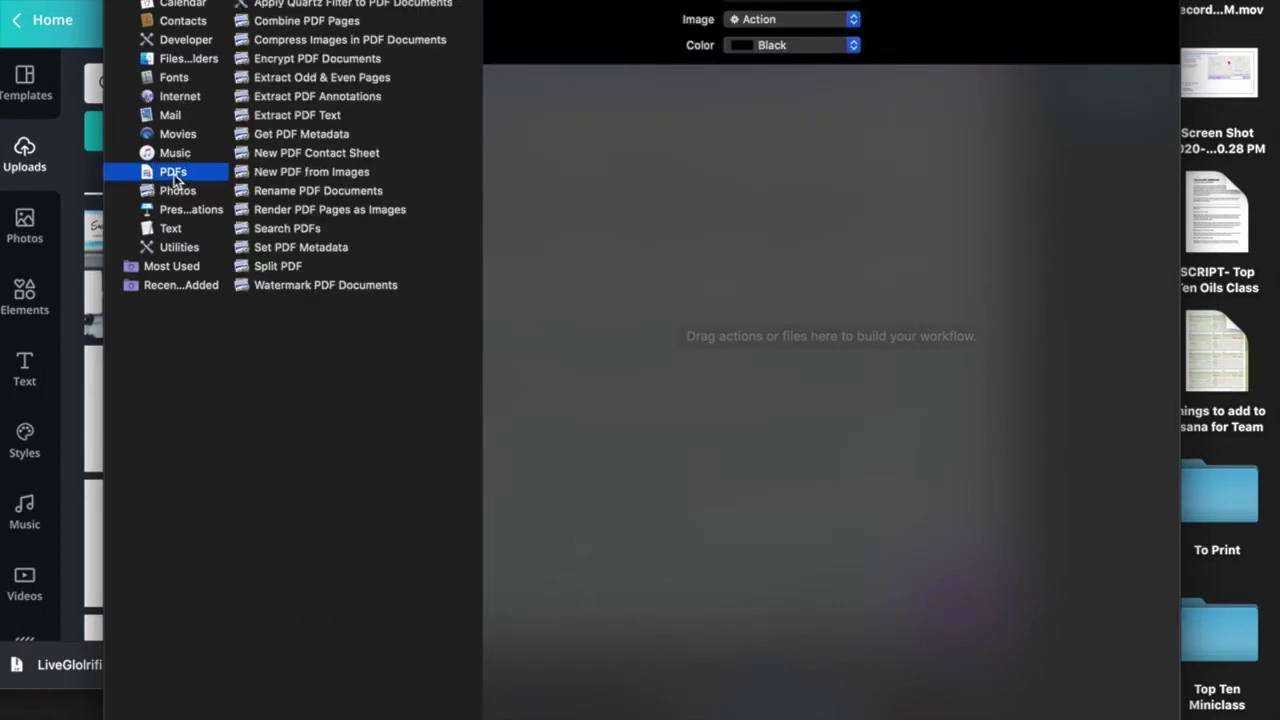
pyautogui.click(313, 286)
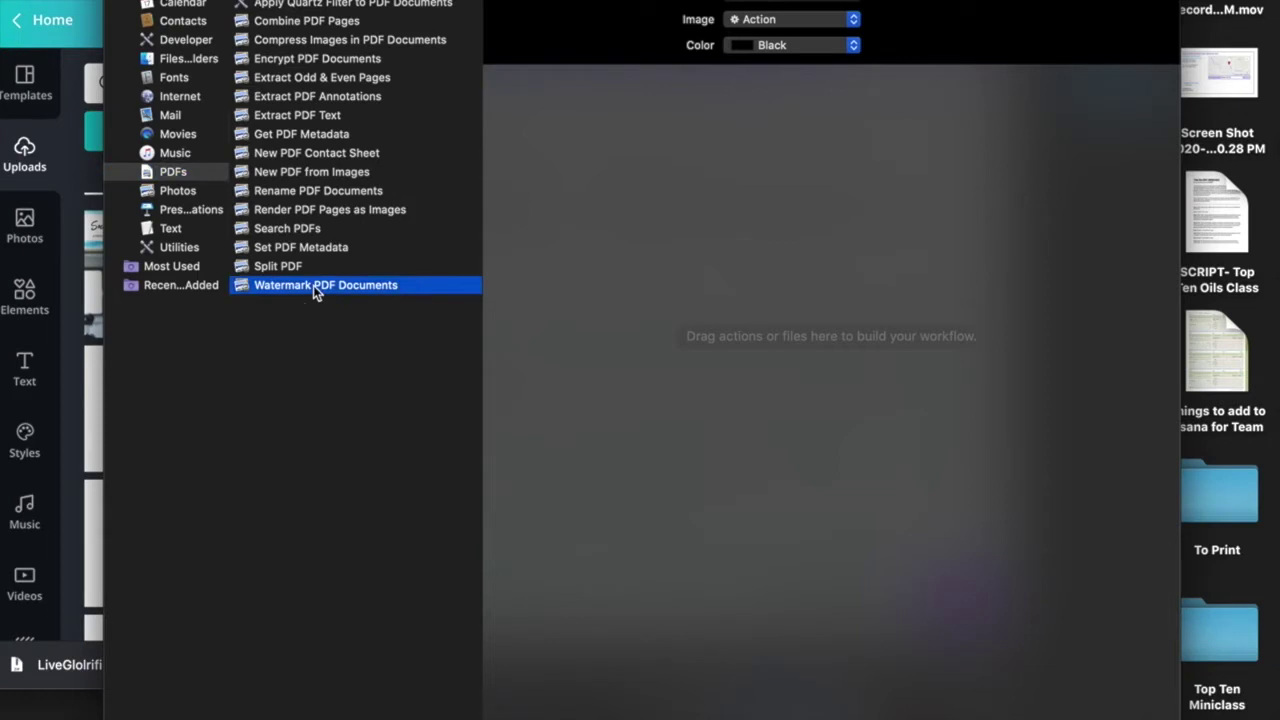
pyautogui.doubleClick(313, 285)
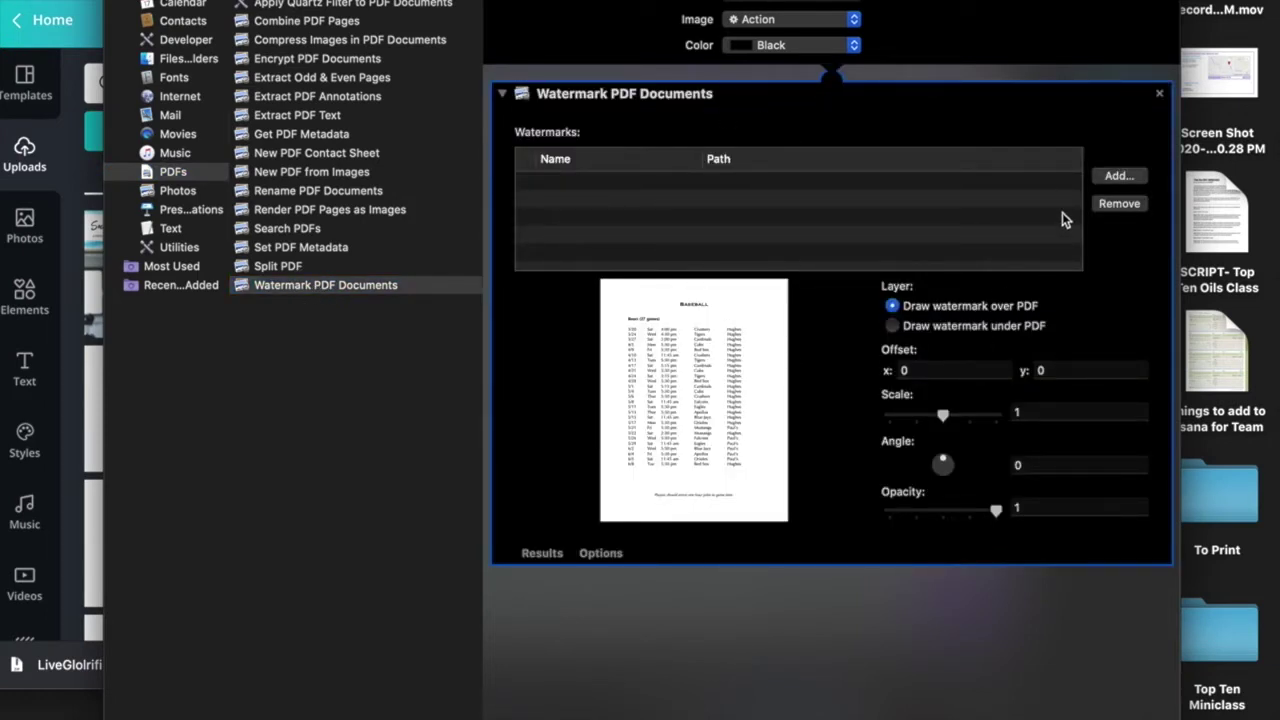
# Step: Add 1.png as the watermark image
pyautogui.click(1118, 177)
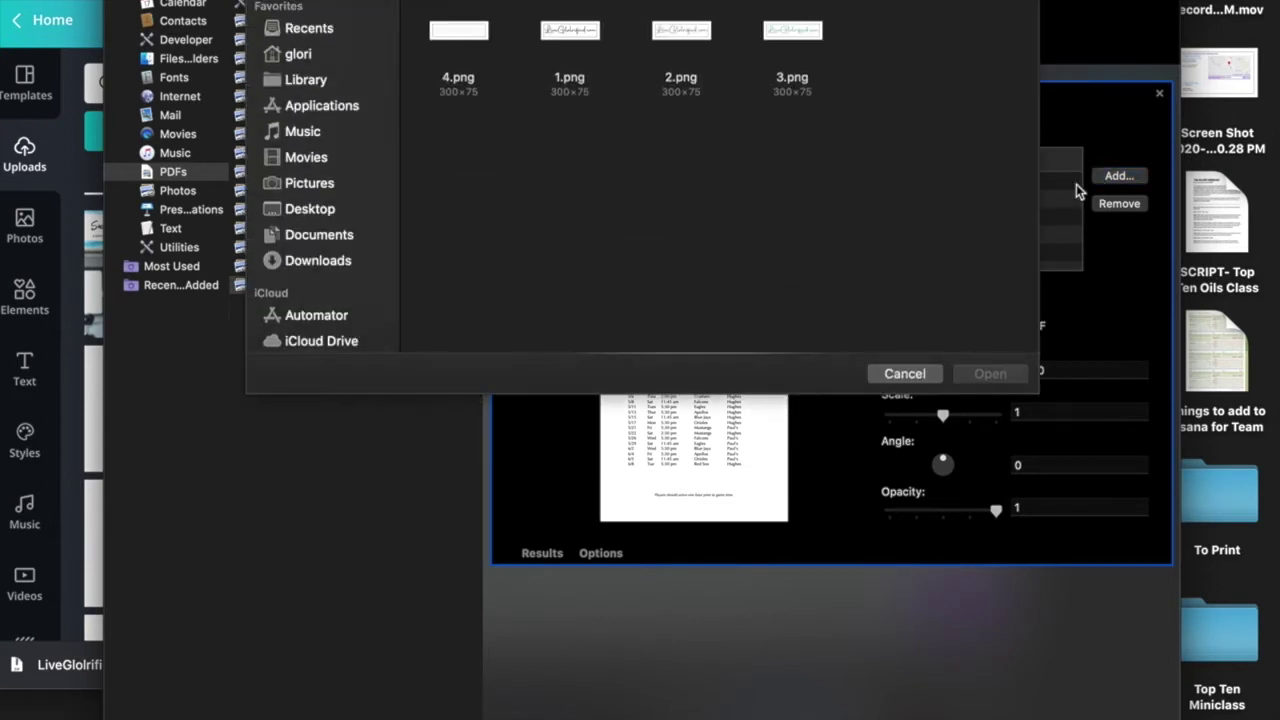
pyautogui.click(572, 36)
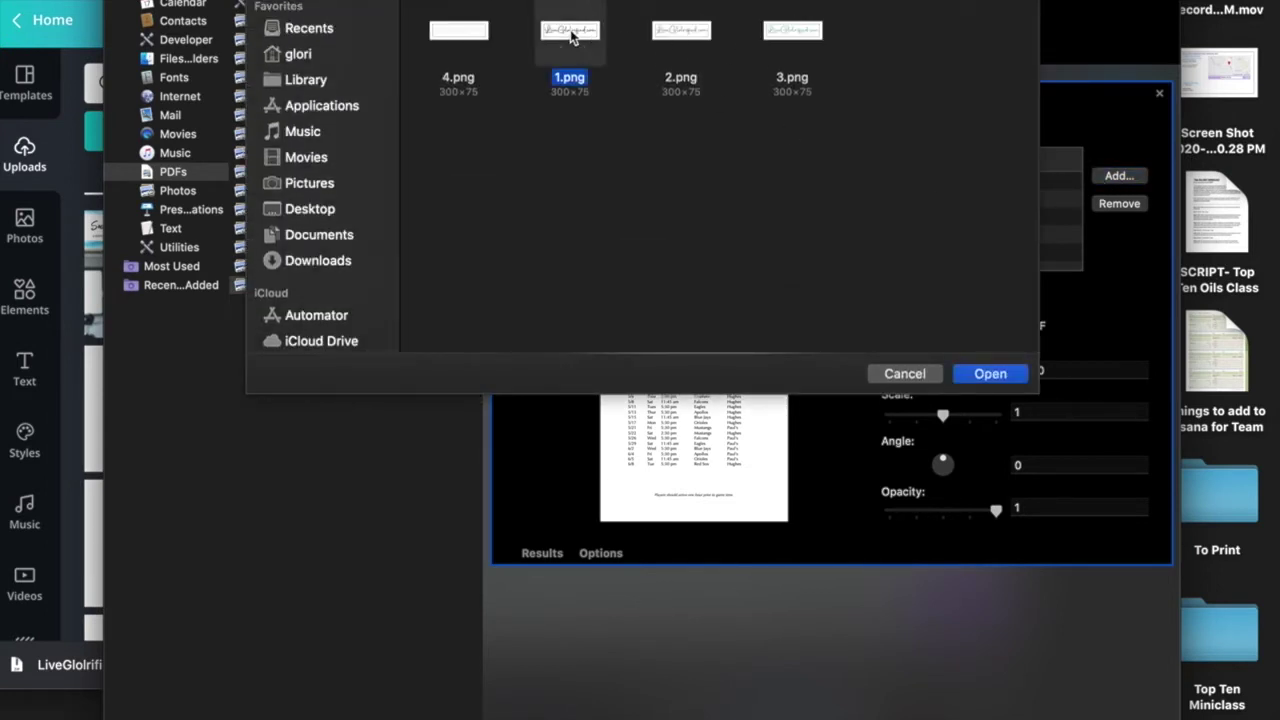
pyautogui.click(988, 374)
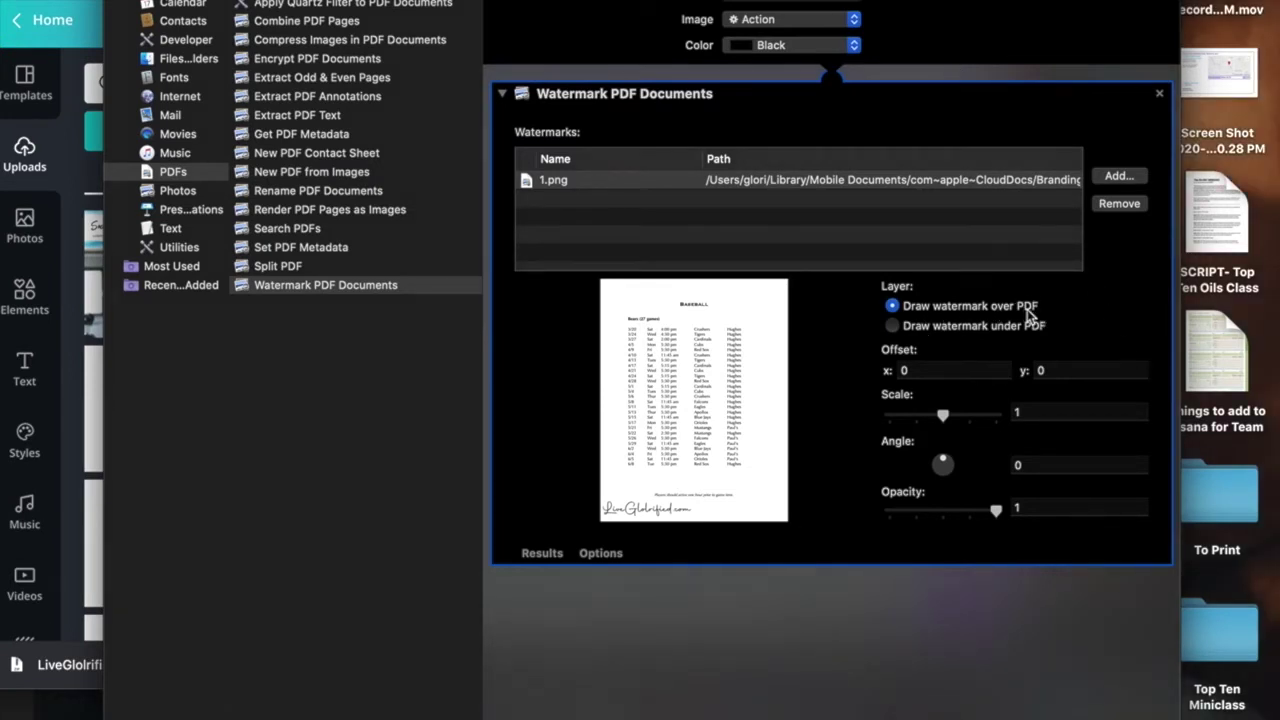
# Step: Set the watermark's horizontal offset to 420 and shrink its scale to 0.58
pyautogui.click(915, 370)
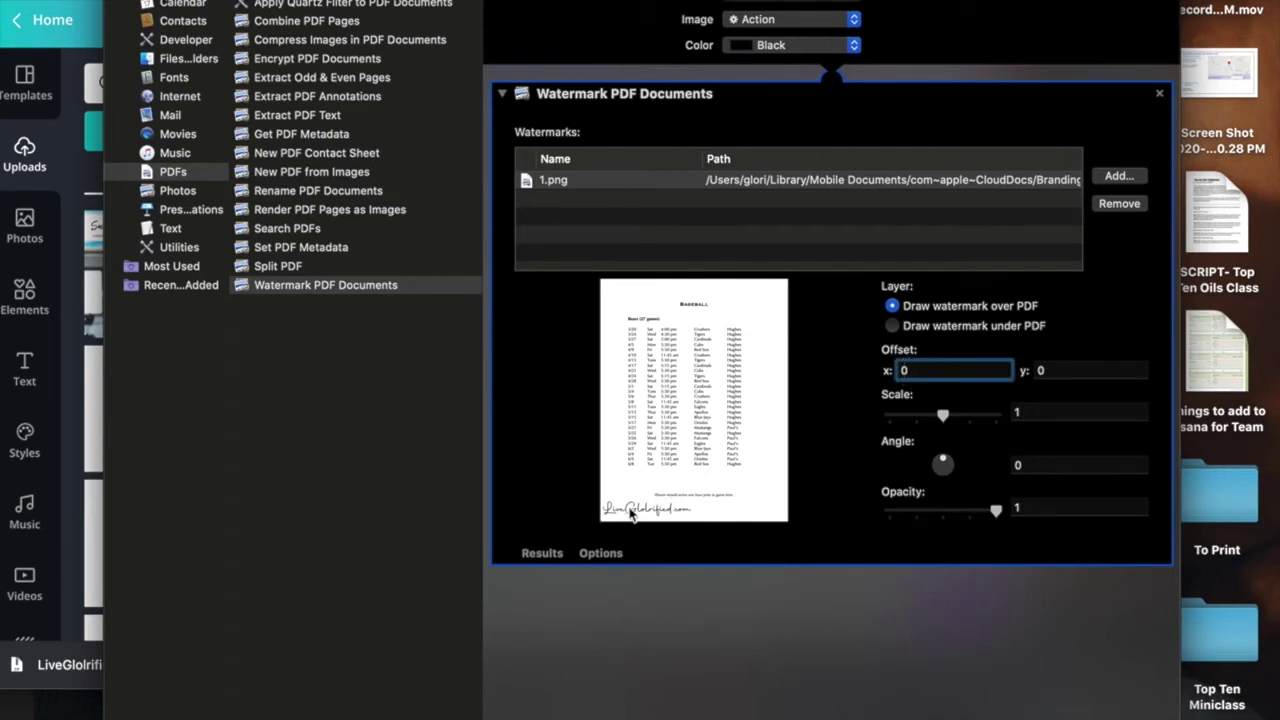
pyautogui.click(921, 370)
pyautogui.moveTo(921, 370); pyautogui.dragTo(884, 373)
pyautogui.write('400')
pyautogui.moveTo(940, 416); pyautogui.dragTo(919, 421)
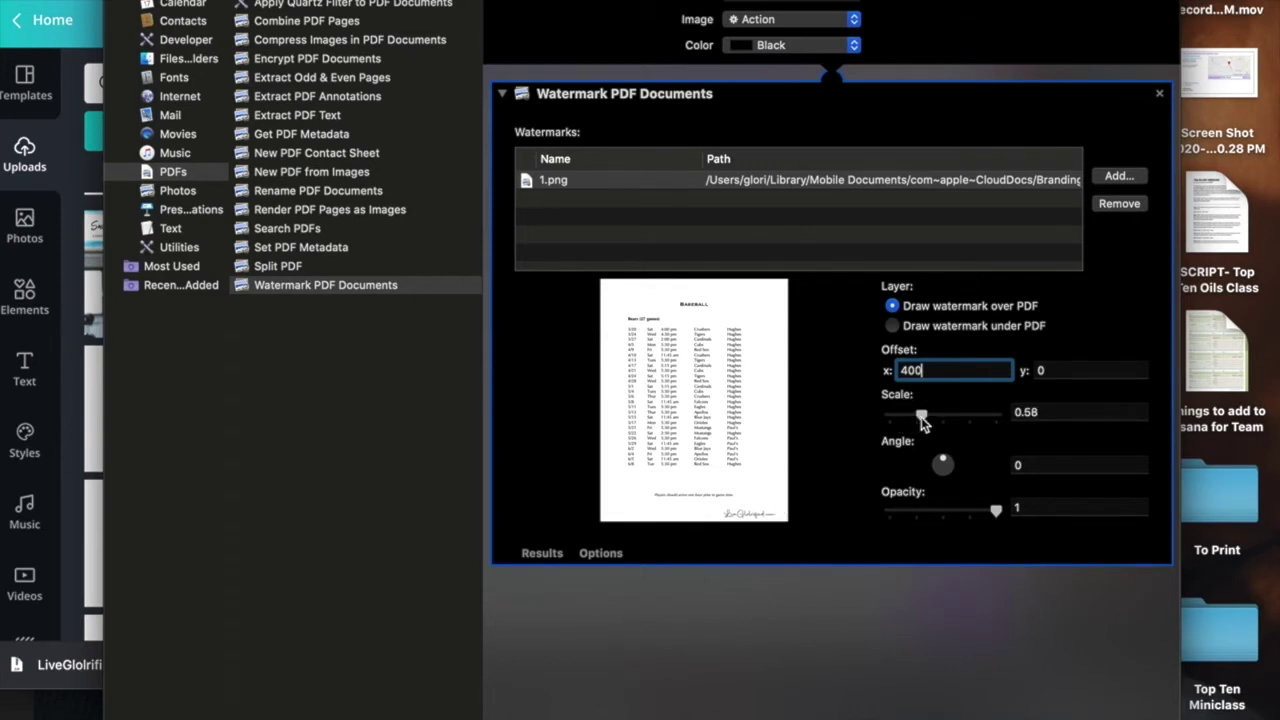
pyautogui.press('BackSpace')
pyautogui.press('BackSpace')
pyautogui.write('40')
pyautogui.press('BackSpace')
# Step: Set the vertical offset to 10 and the watermark opacity to 0.75
pyautogui.press('BackSpace')
pyautogui.write('20')
pyautogui.click(1045, 376)
pyautogui.press('BackSpace')
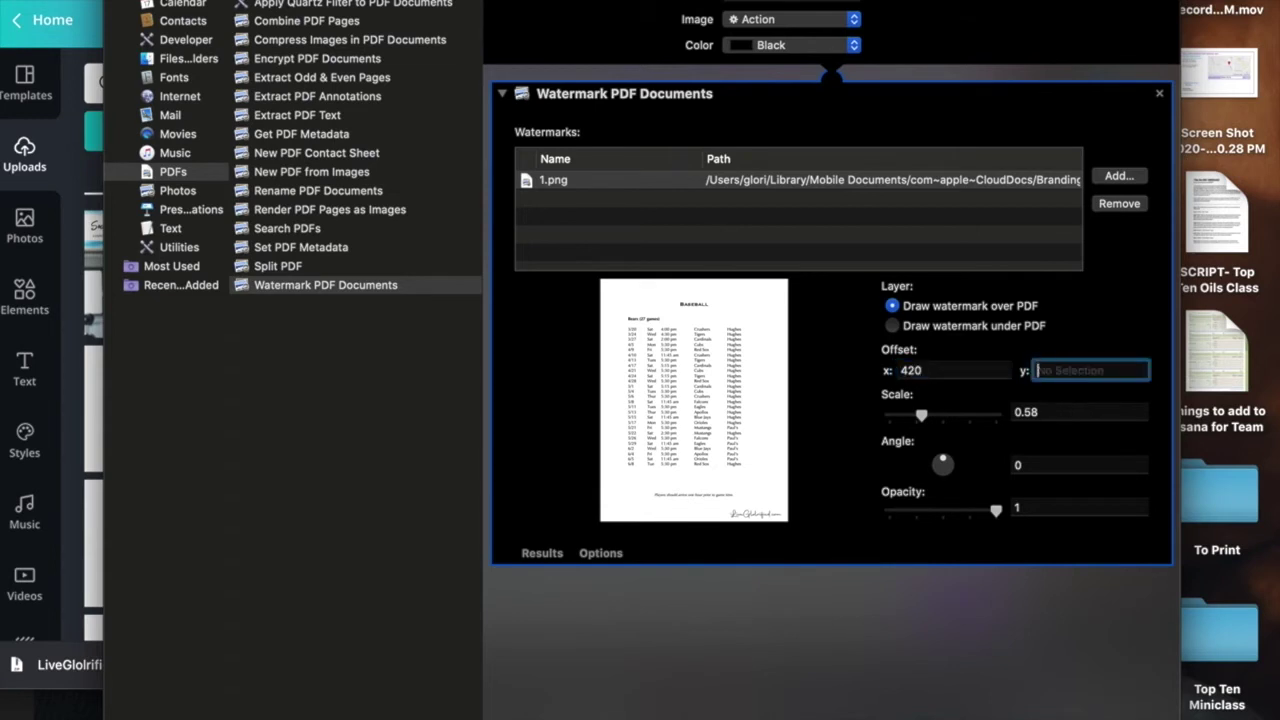
pyautogui.write('10')
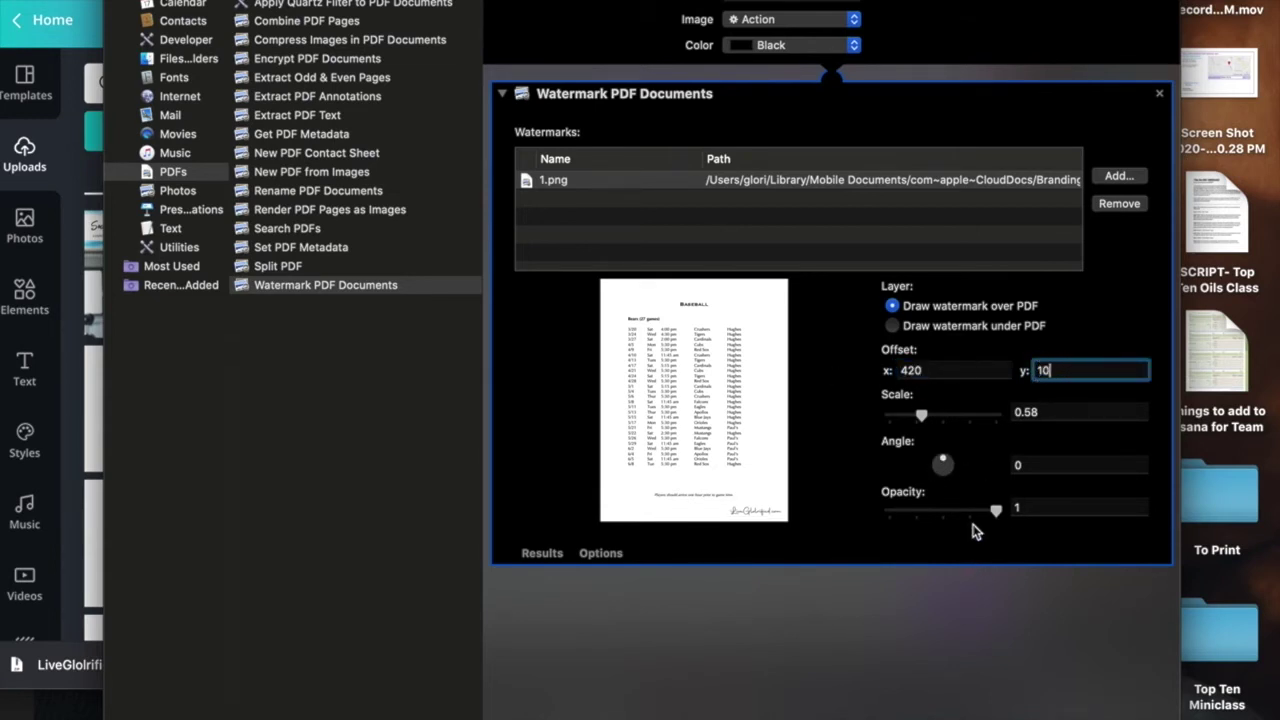
pyautogui.moveTo(995, 512); pyautogui.dragTo(968, 527)
pyautogui.click(186, 60)
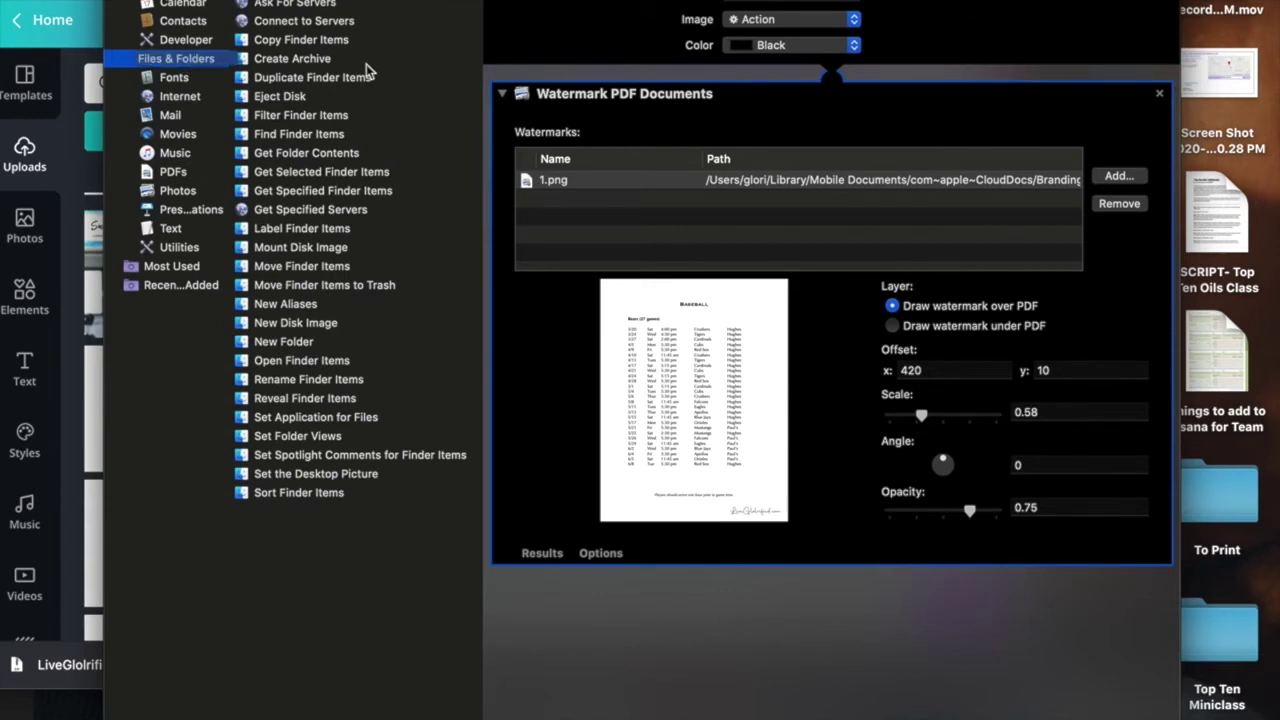
# Step: Add Move Finder Items after the watermark step, moving the files to the Desktop
pyautogui.click(301, 268)
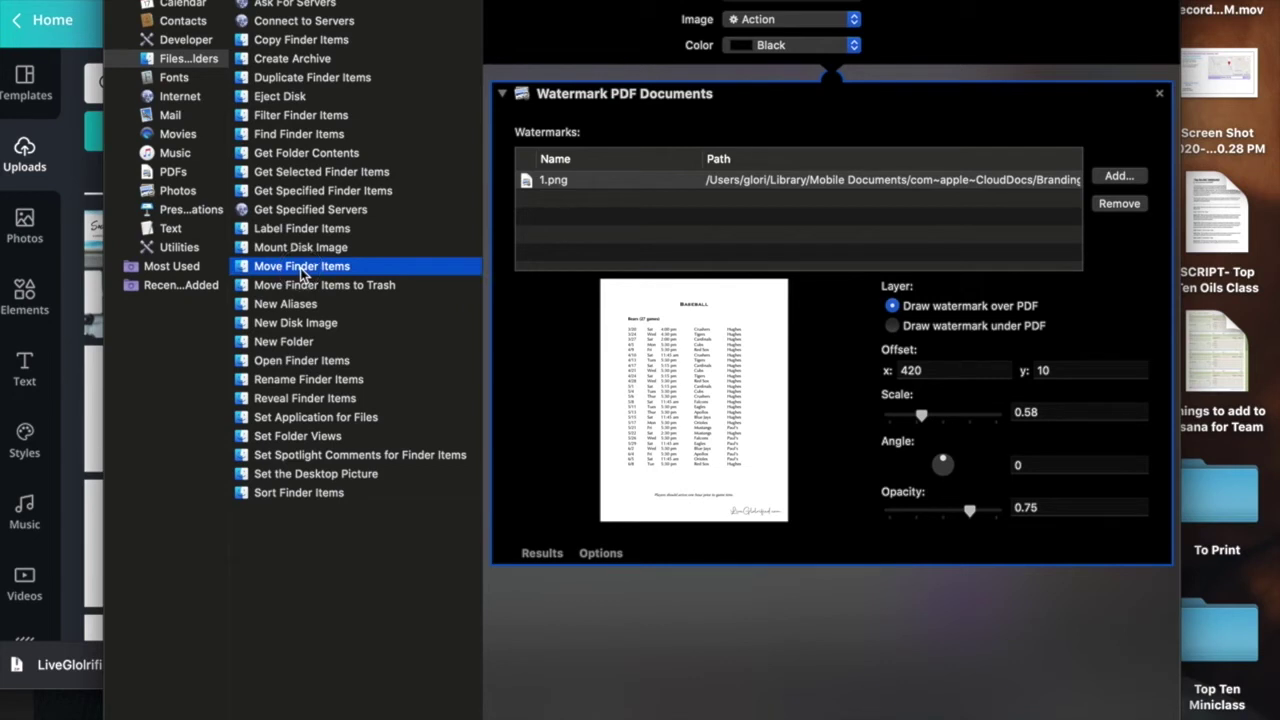
pyautogui.doubleClick(302, 268)
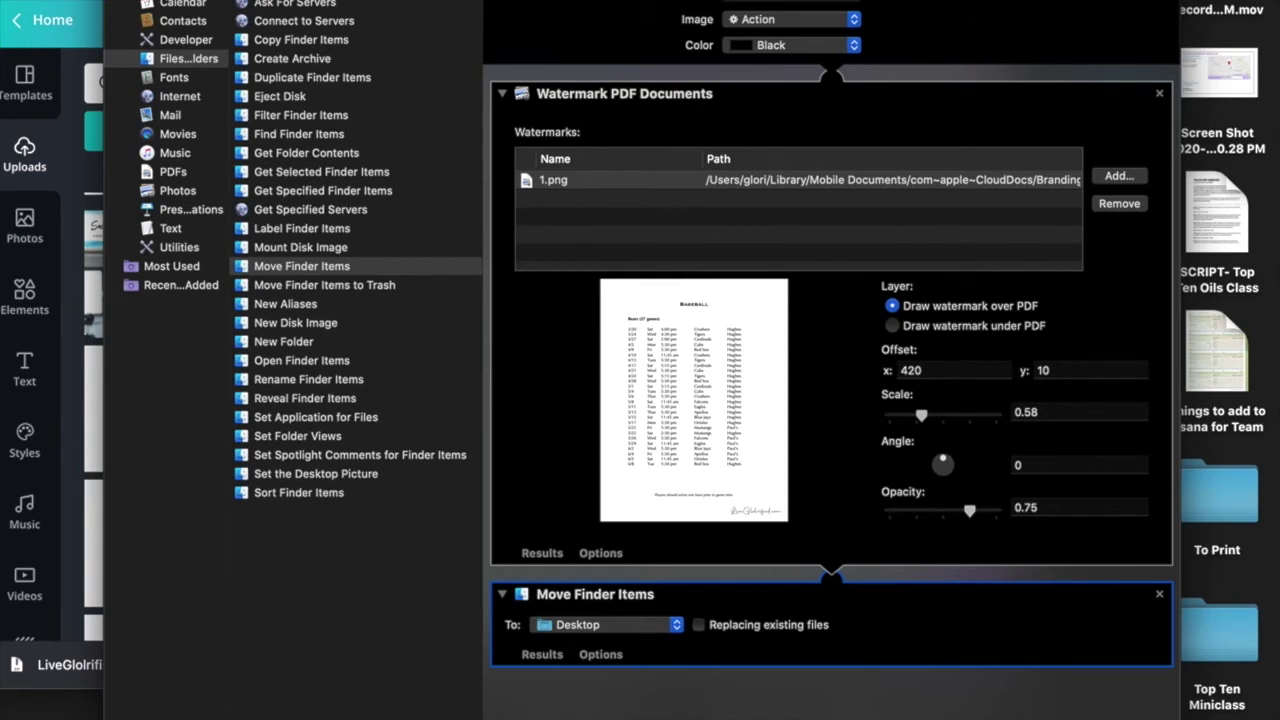
pyautogui.click(145, 0)
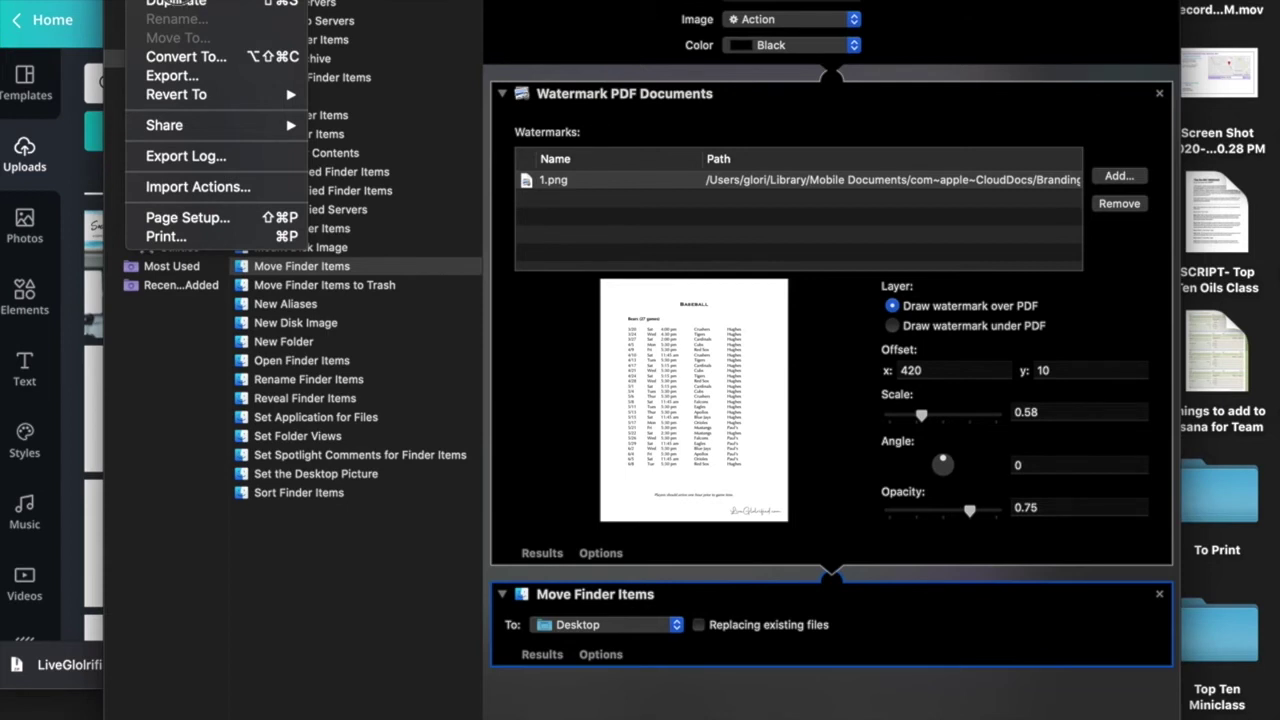
pyautogui.press('super+s')
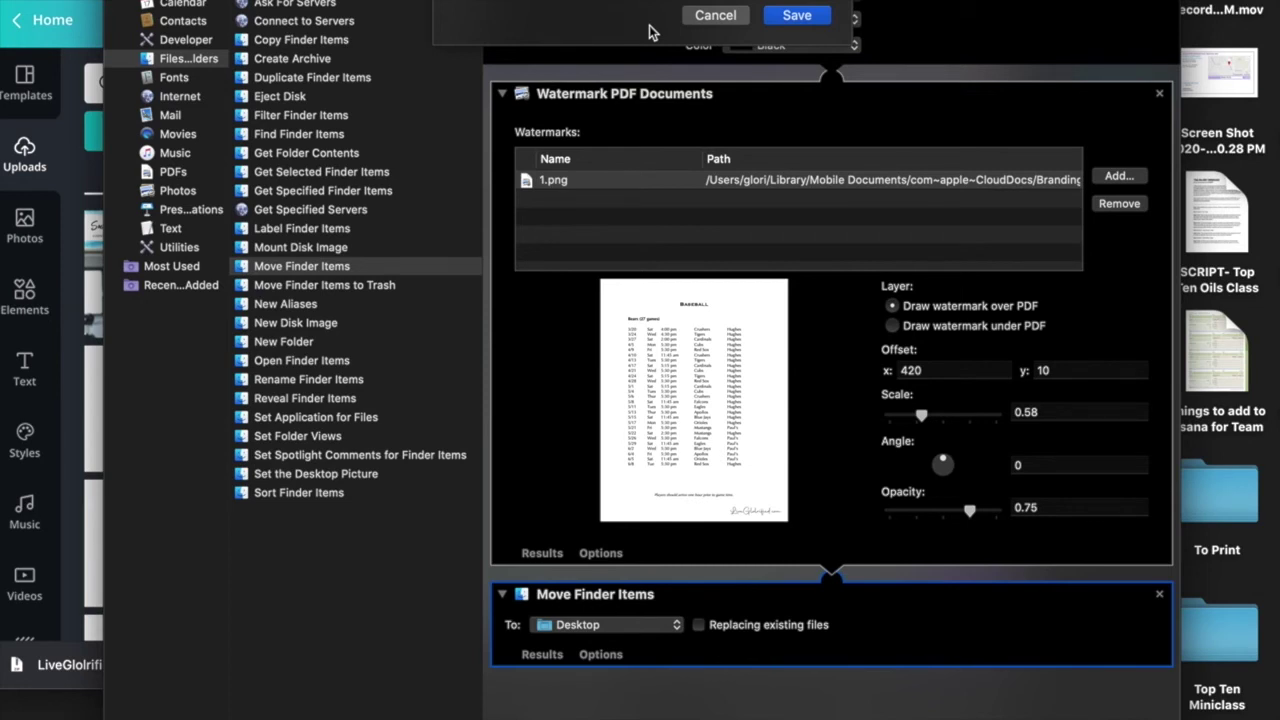
pyautogui.click(715, 16)
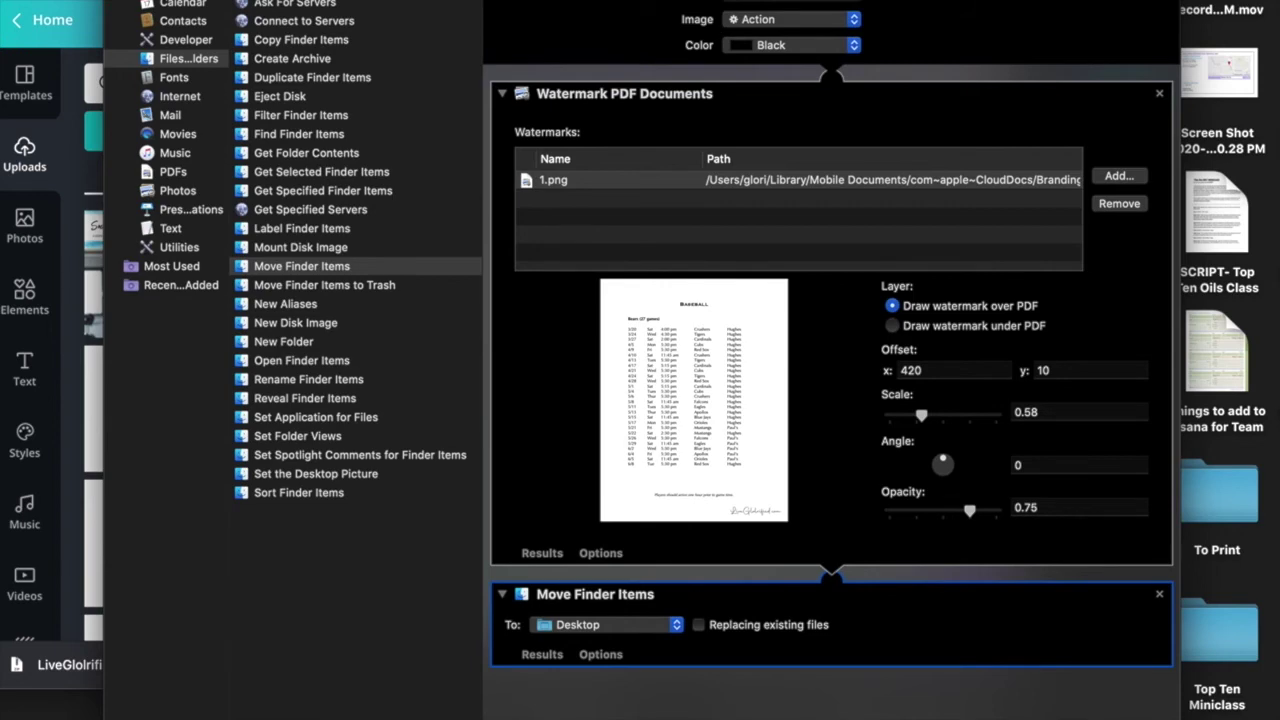
pyautogui.press('super+w')
# Step: Discard the workflow and select Mind & Mood eBook in iCloud Drive › DōTERRA eBooks › Not Watermarked
pyautogui.click(556, 87)
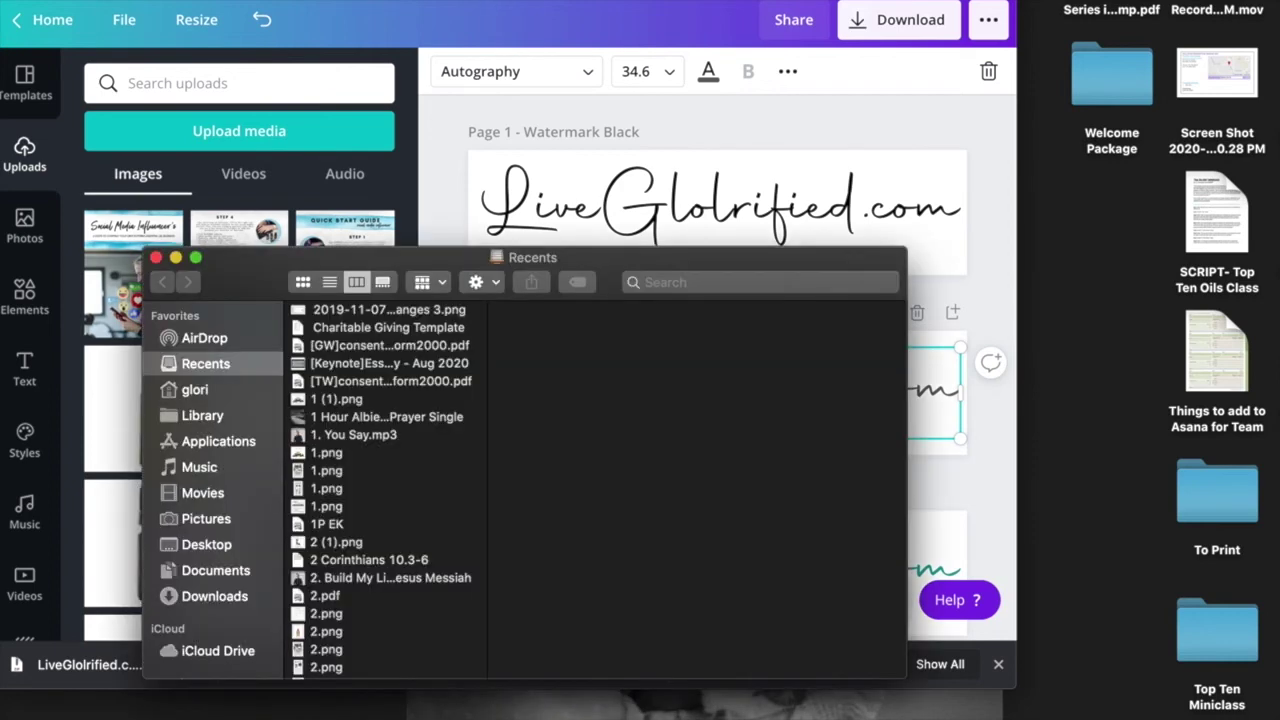
pyautogui.moveTo(662, 251); pyautogui.dragTo(693, 76)
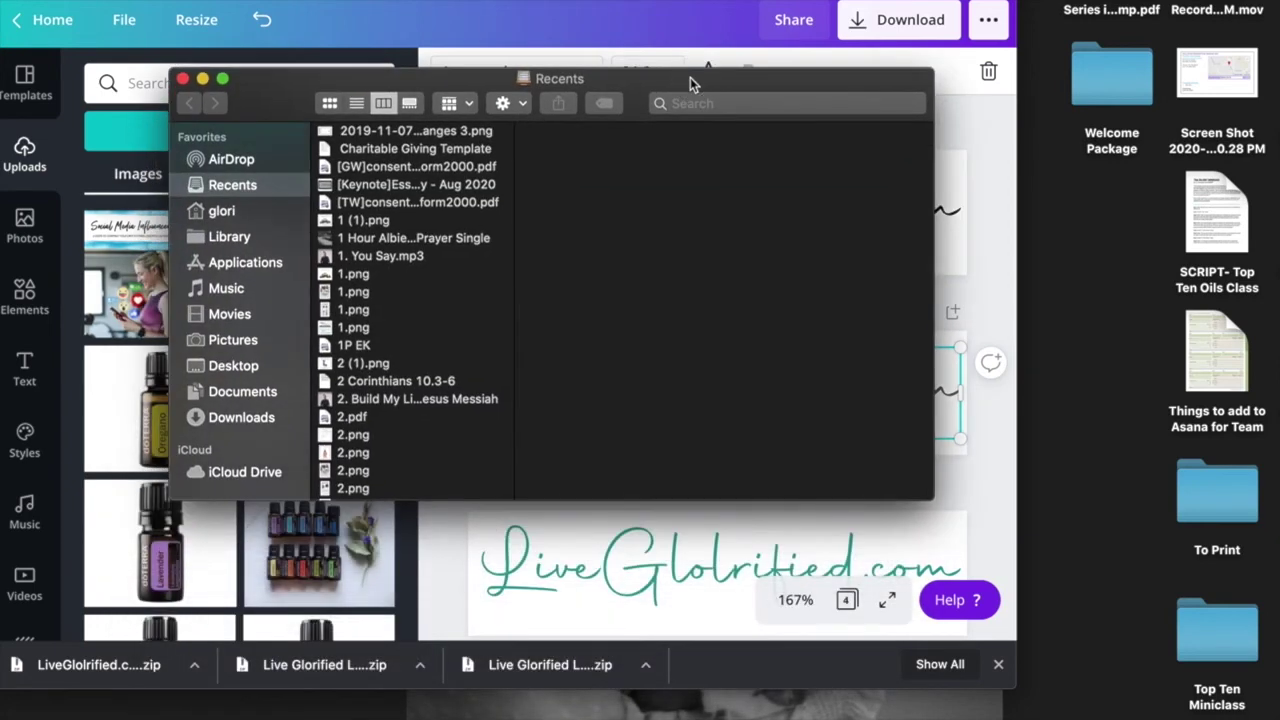
pyautogui.click(252, 472)
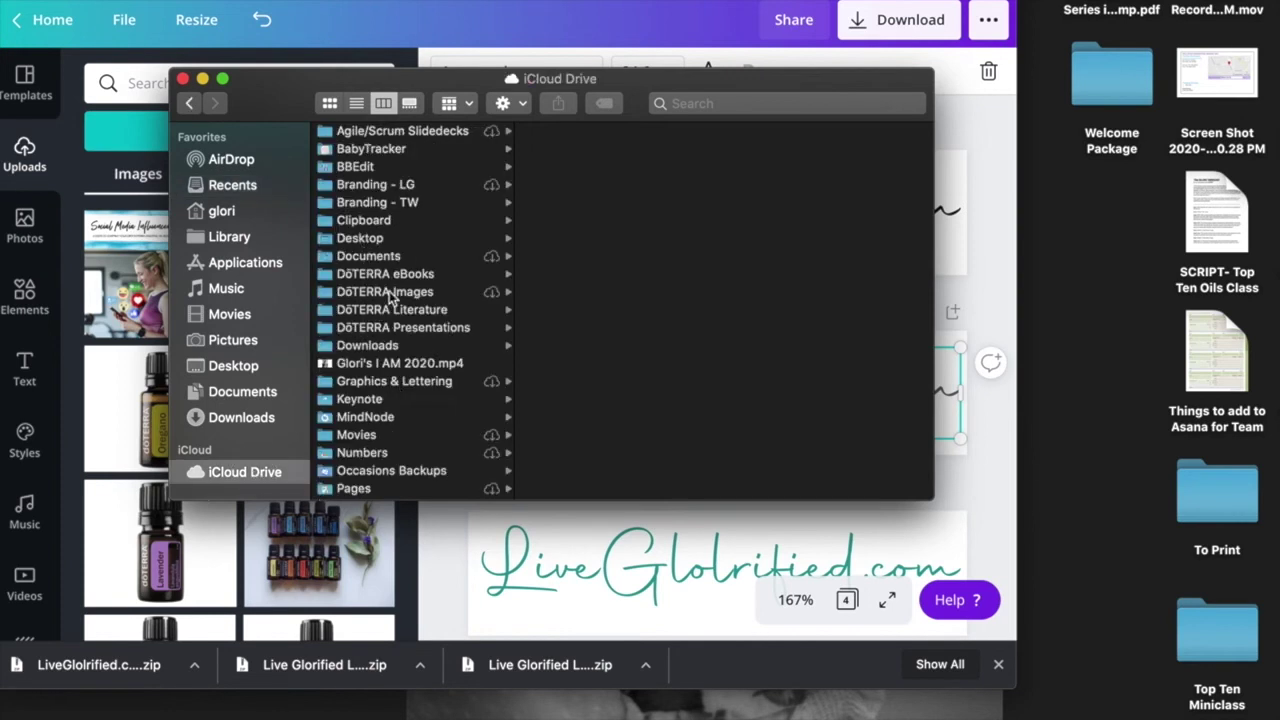
pyautogui.click(395, 274)
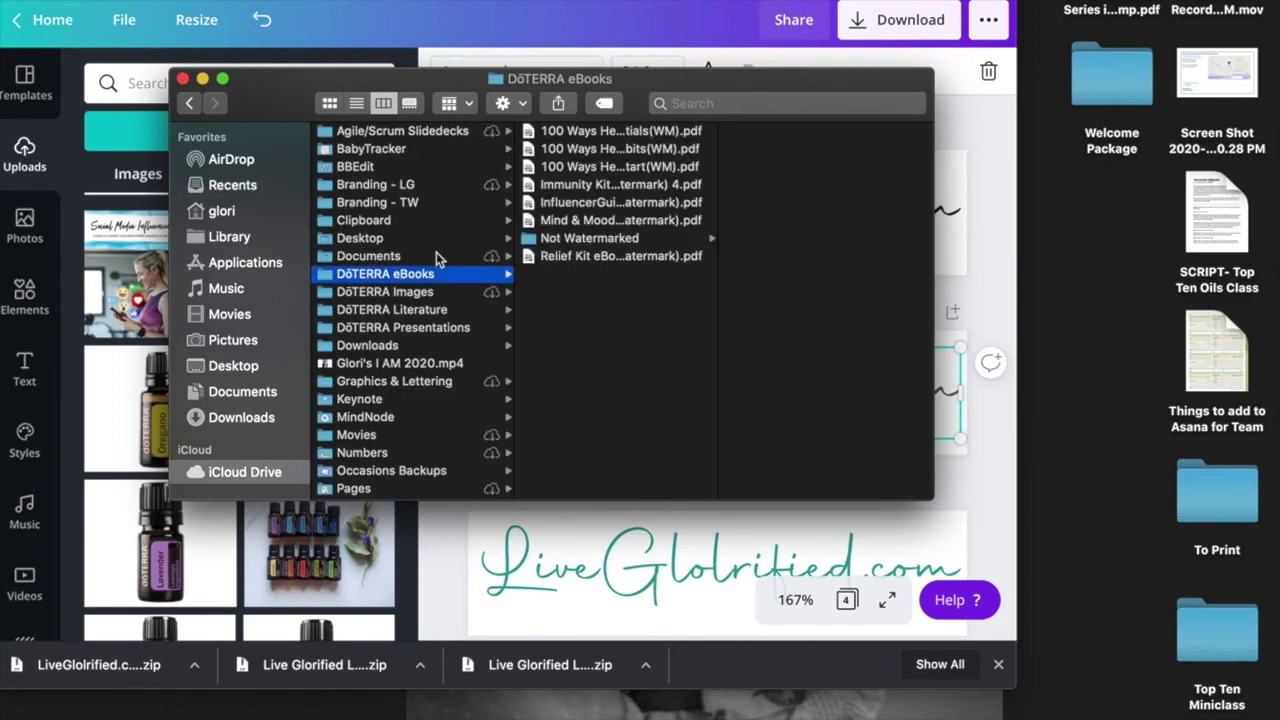
pyautogui.click(583, 240)
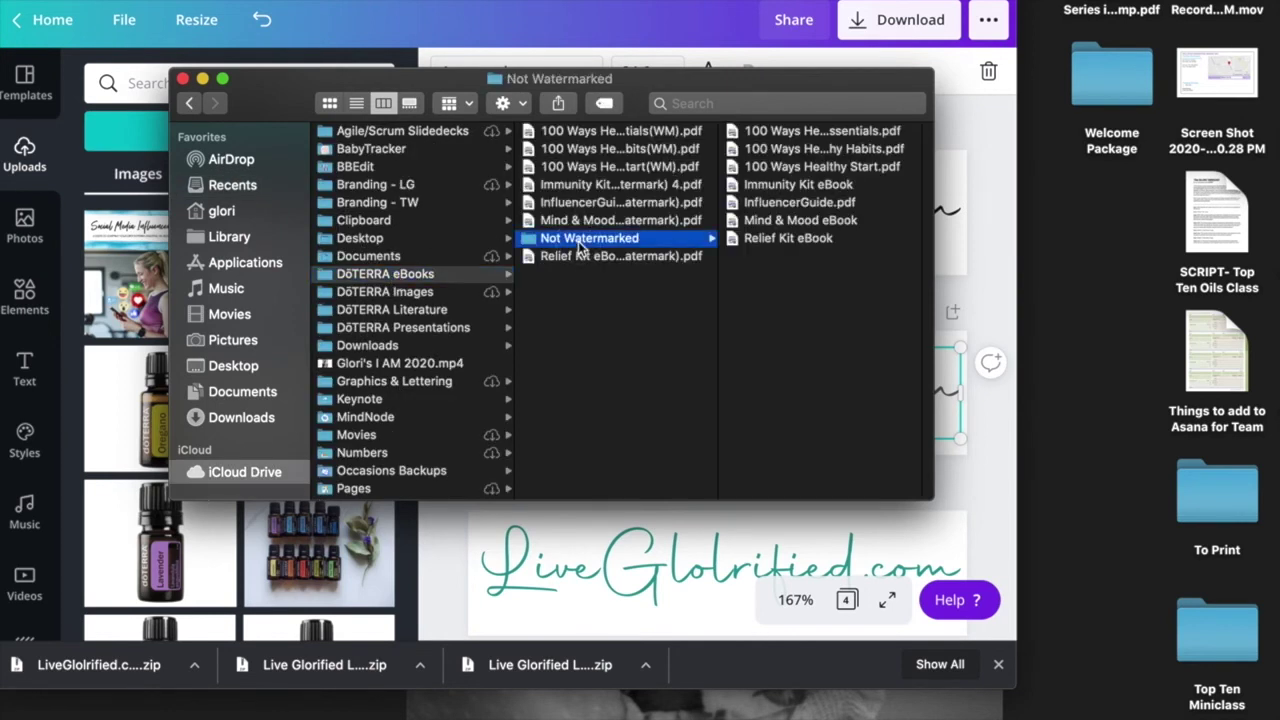
pyautogui.click(785, 222)
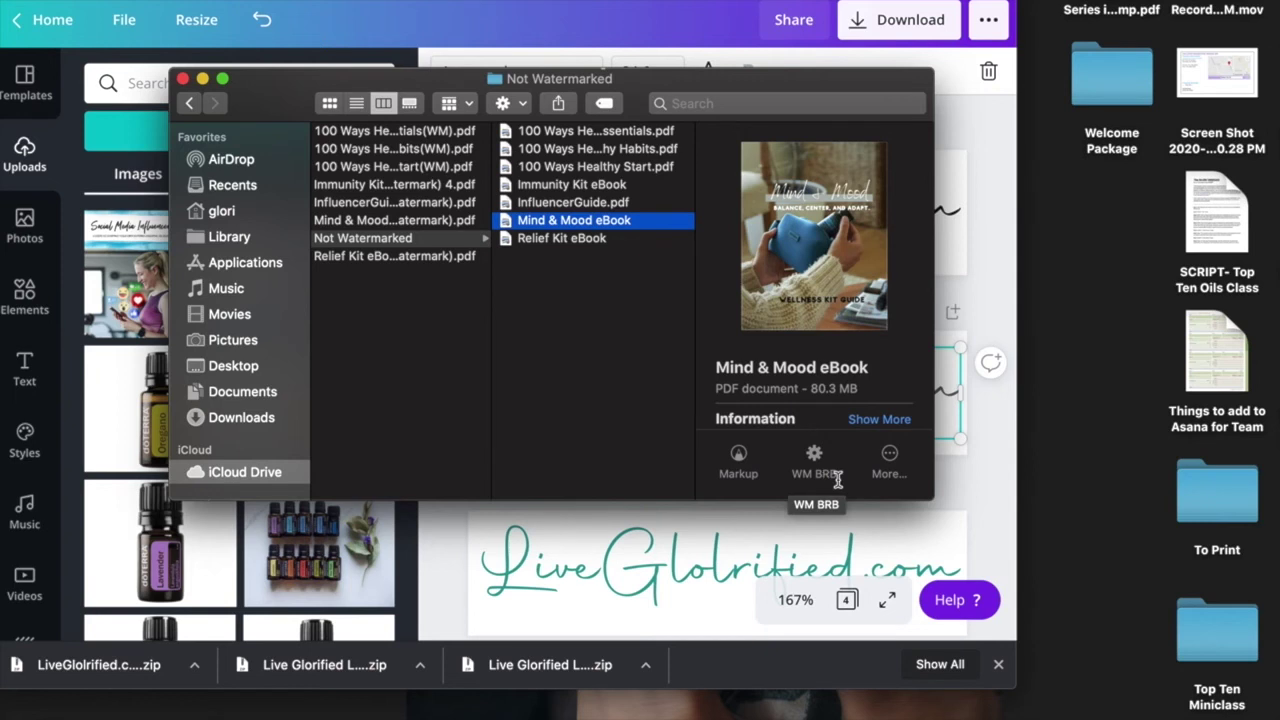
pyautogui.click(889, 455)
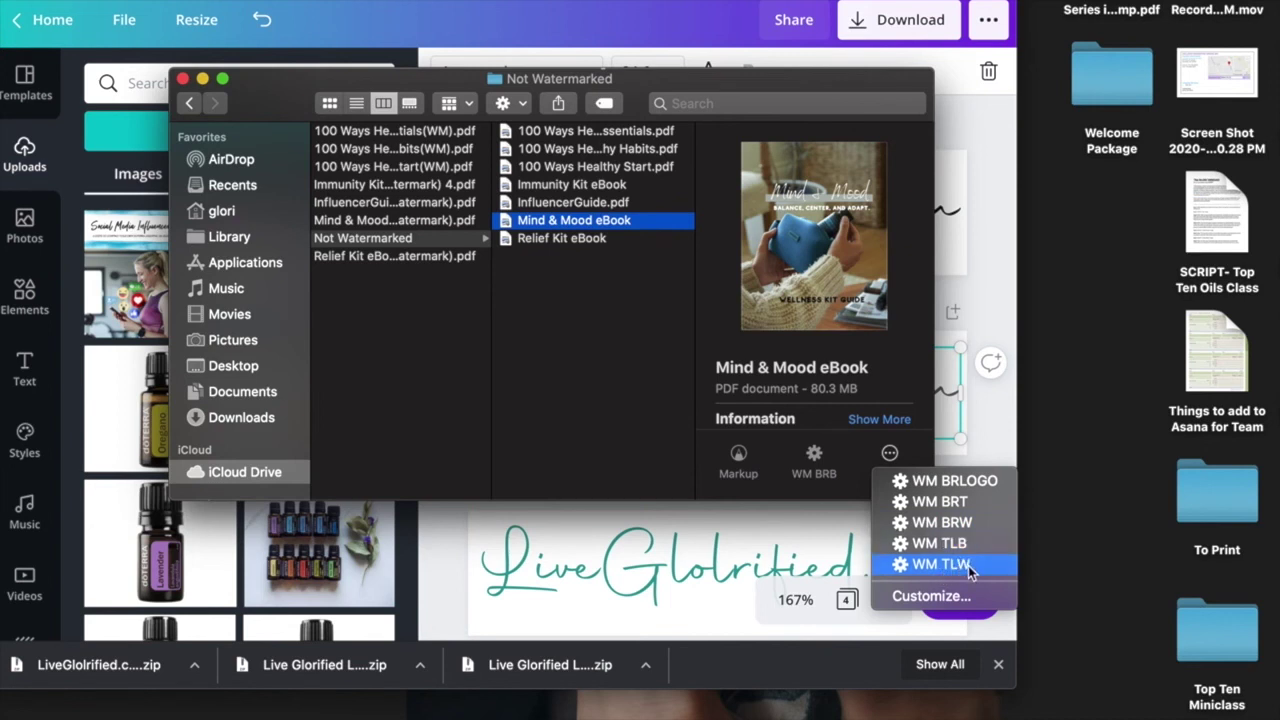
# Step: Run the WM BRB quick action to watermark the Mind & Mood eBook
pyautogui.click(814, 457)
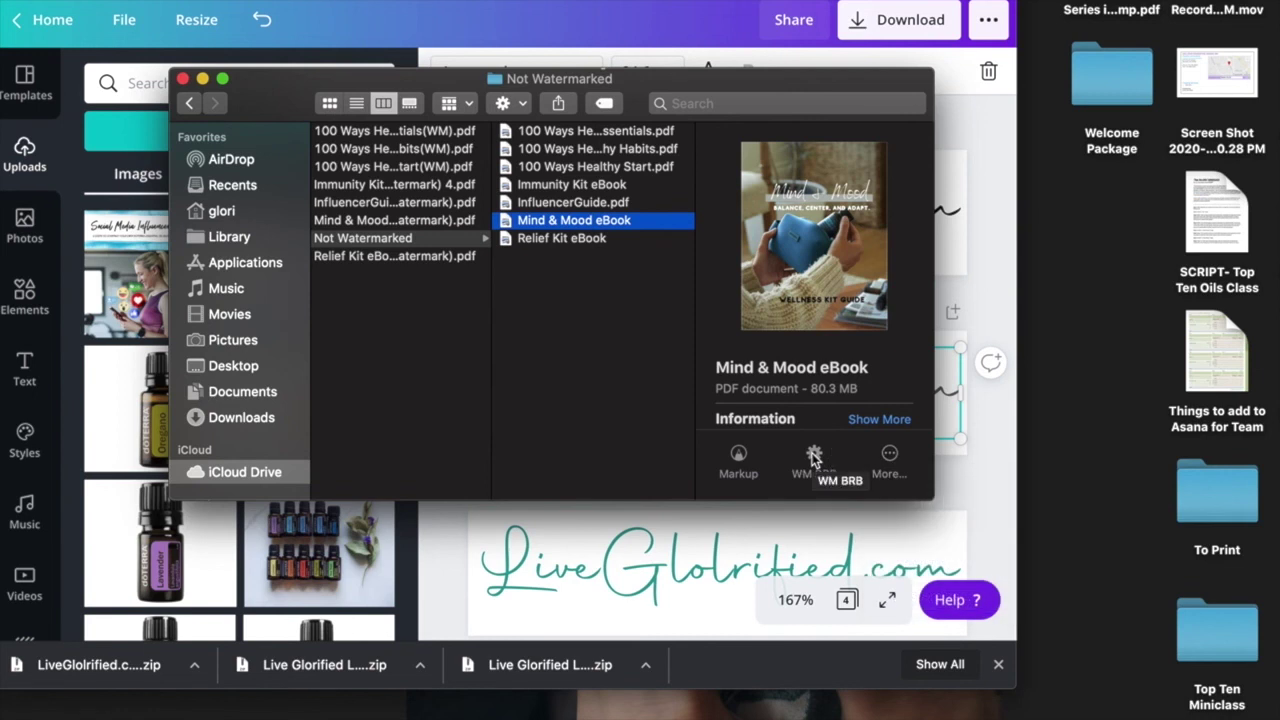
pyautogui.click(814, 457)
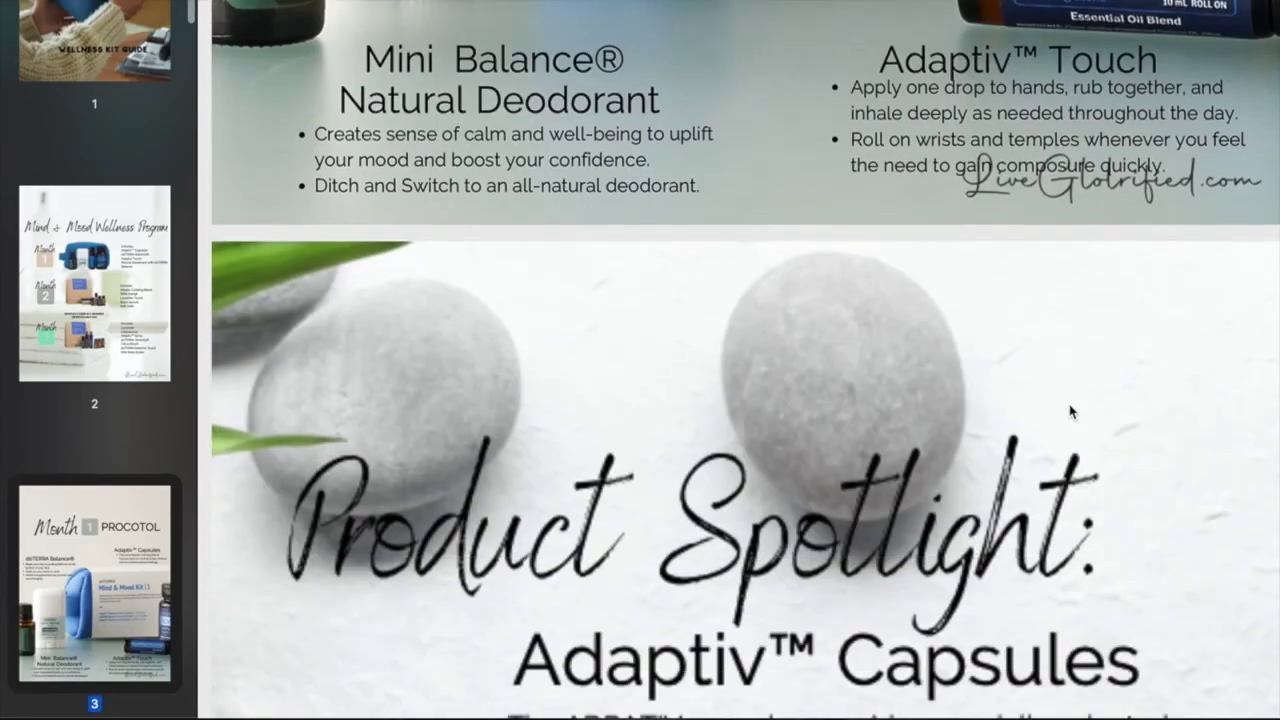
pyautogui.scroll(3, 1069, 410)
pyautogui.scroll(-12, 1066, 414)
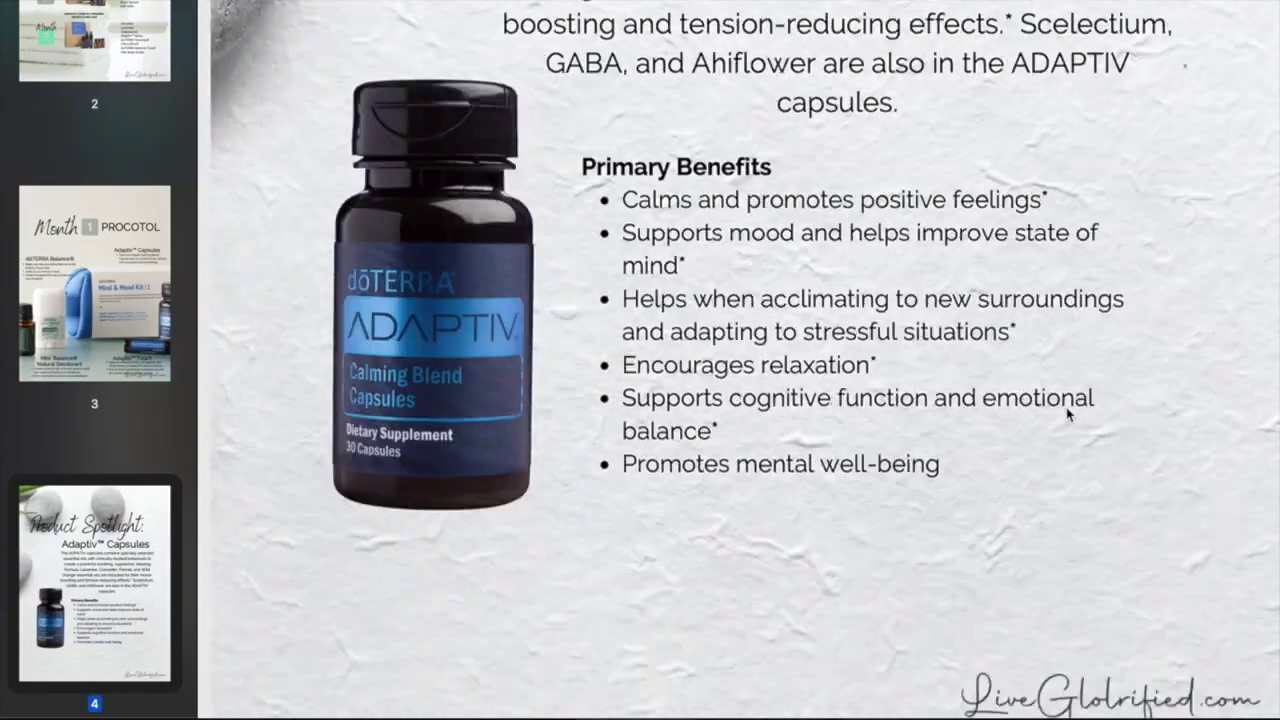